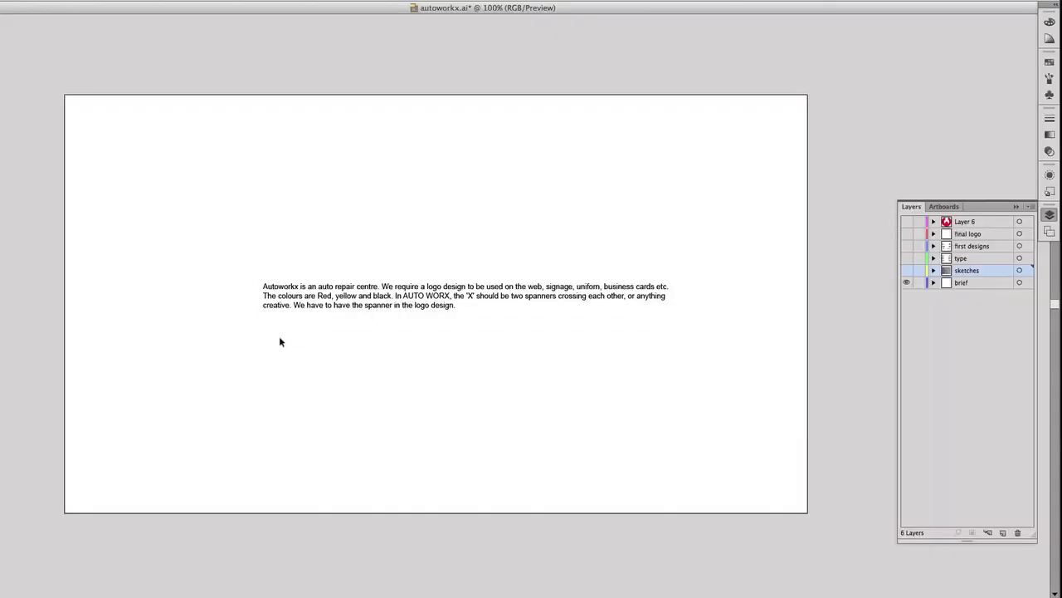
- Deselect the brief text, then search Google in Firefox for 'auto repair logos'
left_click(463, 307)
key("super+shift+a")
left_click(280, 595)
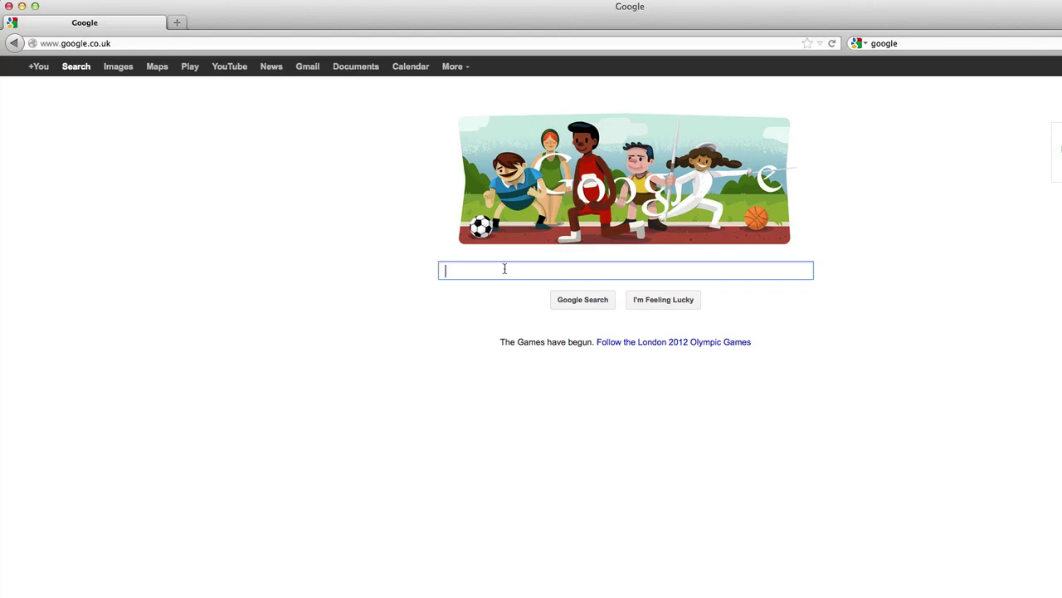
type("auto r")
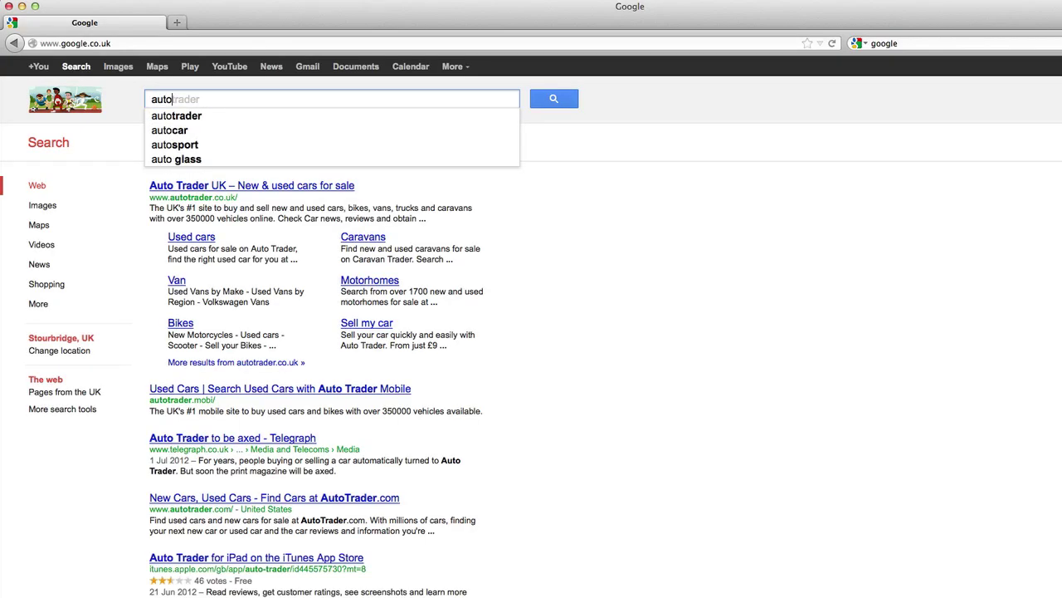
type("epair logos")
key("Return")
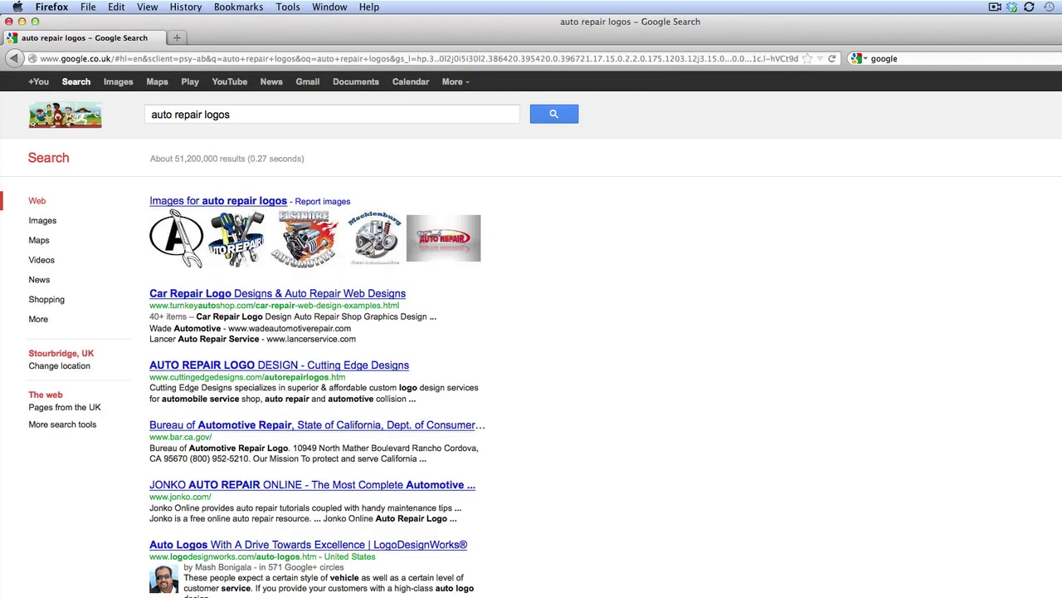
- Switch to image results for auto repair logos and scroll through them
left_click(43, 220)
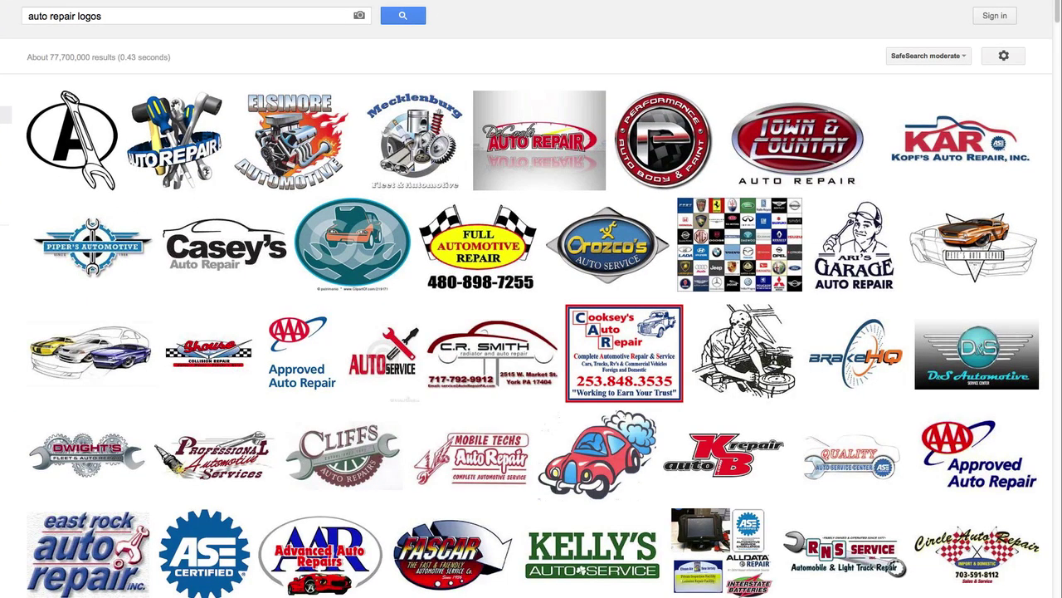
mouse_move(91, 247)
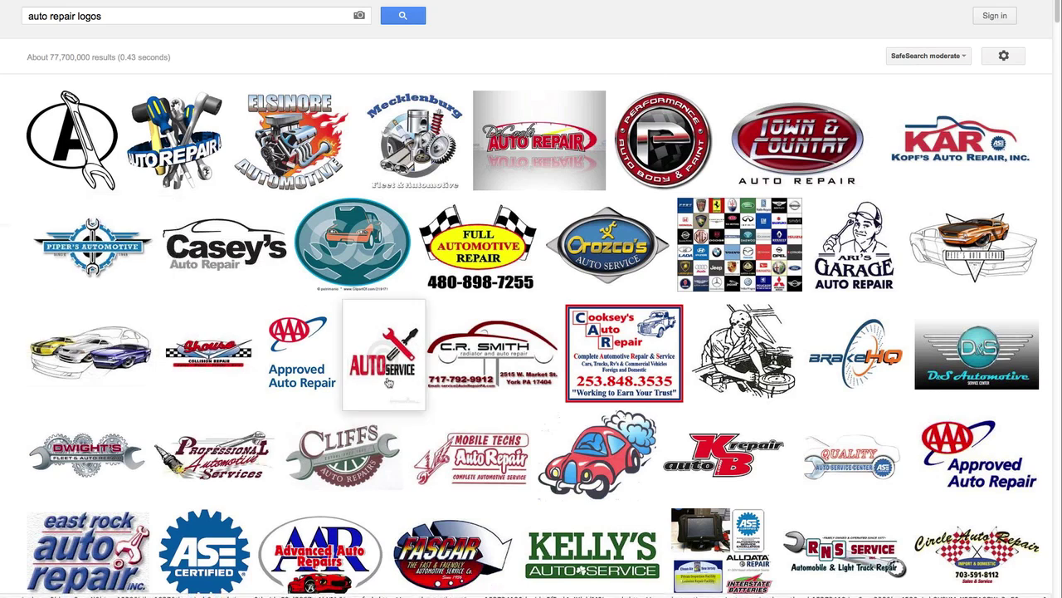
mouse_move(386, 382)
scroll(386, 382, "down", 1)
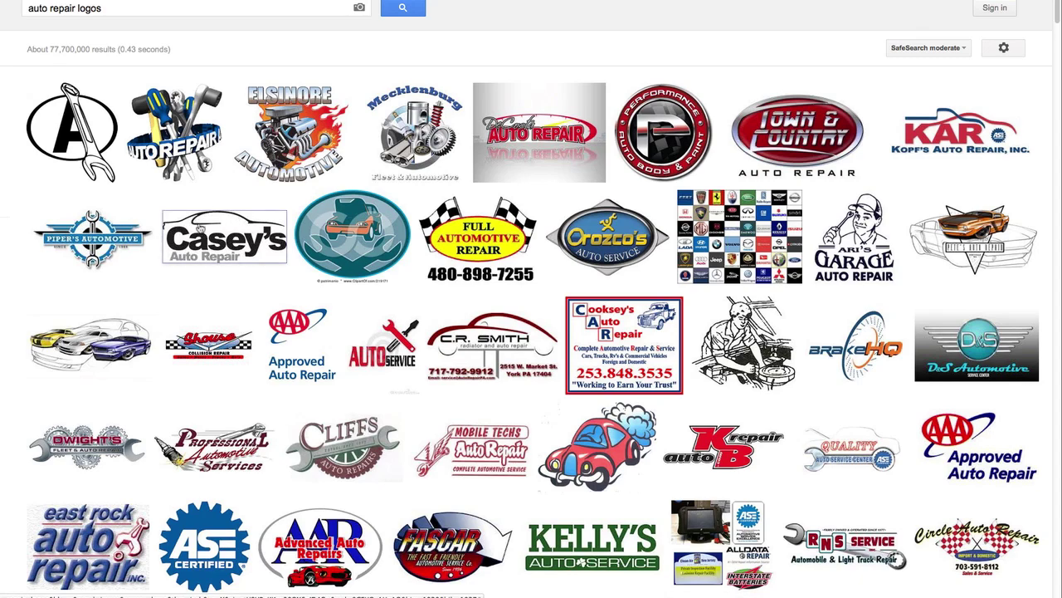
scroll(456, 320, "down", 4)
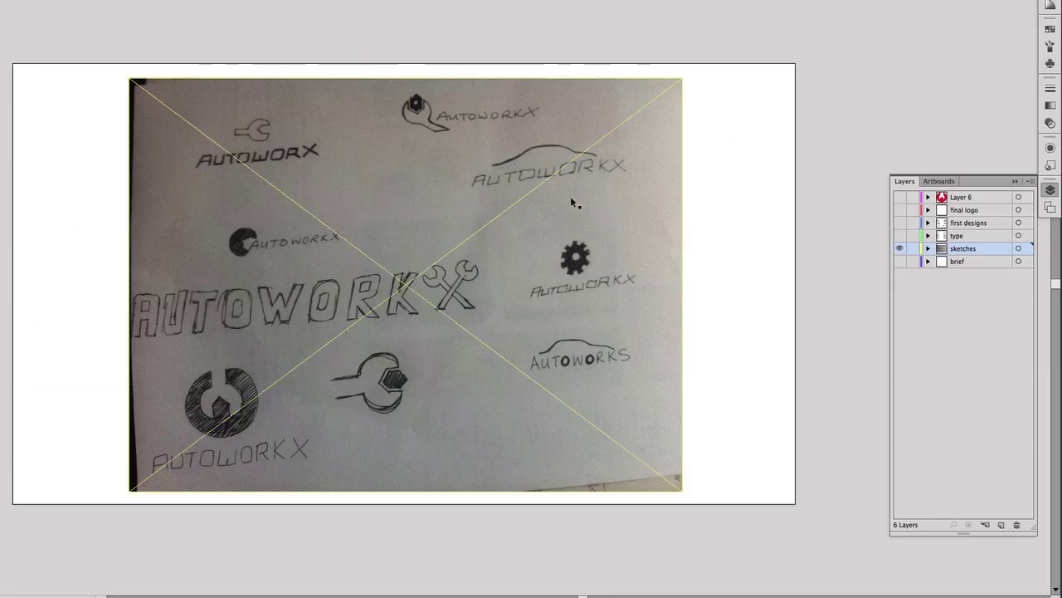
- Hide the sketches layer, reveal the type layer, and add a new layer above first designs
left_click(697, 272)
left_click(900, 249)
left_click(899, 235)
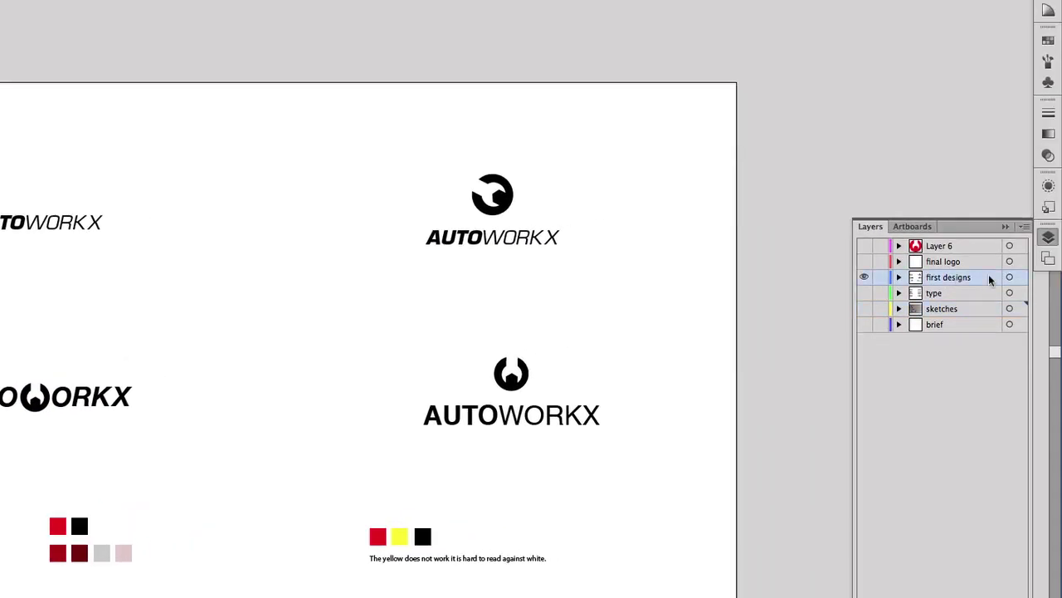
left_click(1015, 597)
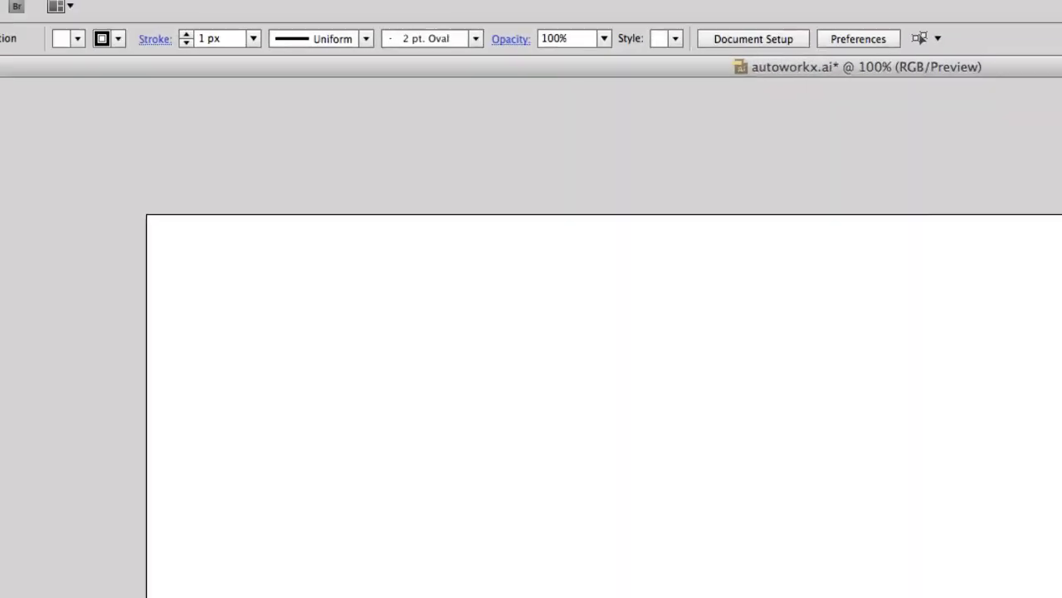
- Draw a hexagon with the Polygon tool, filled 7C6B6B with no stroke
left_click(26, 297)
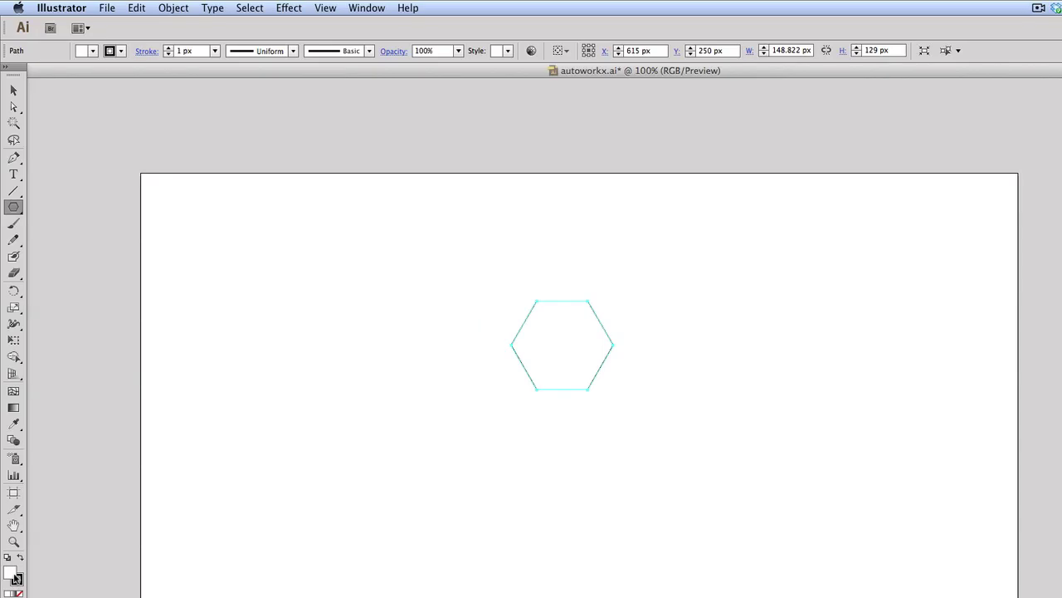
double_click(17, 578)
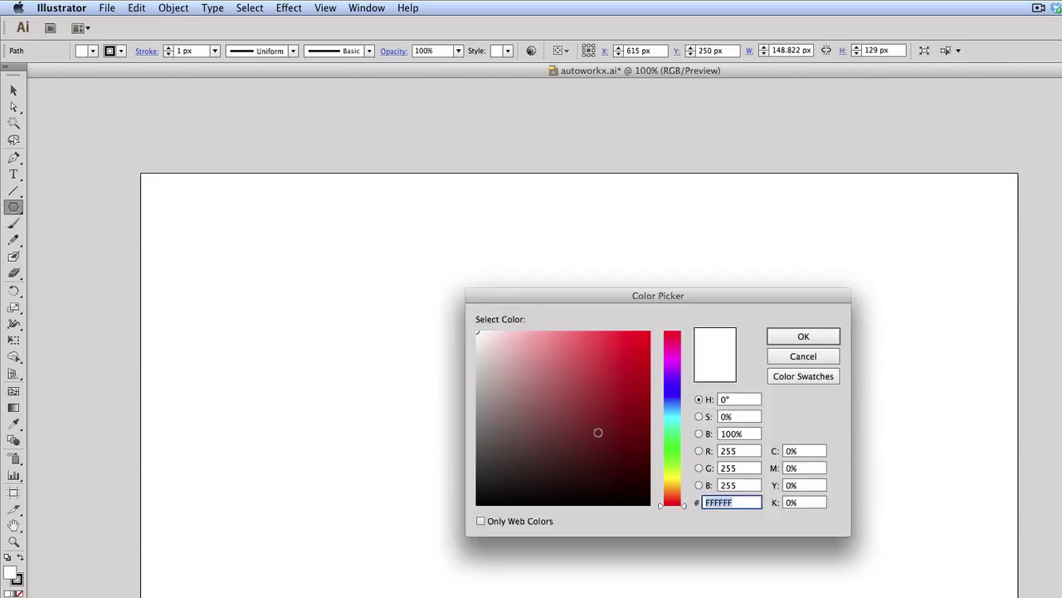
left_click(501, 419)
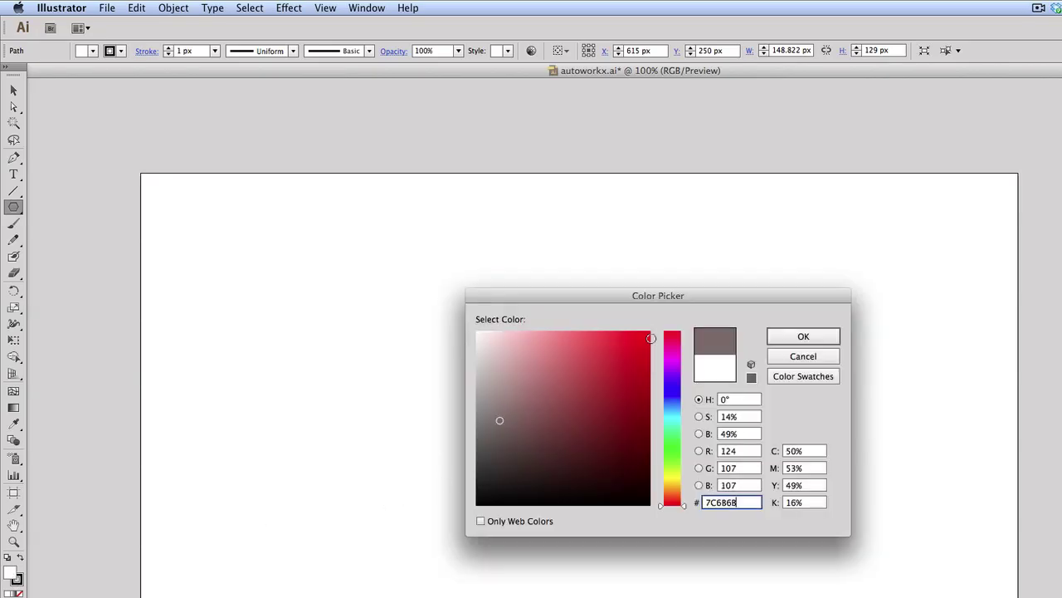
left_click(805, 336)
key("slash")
key("v")
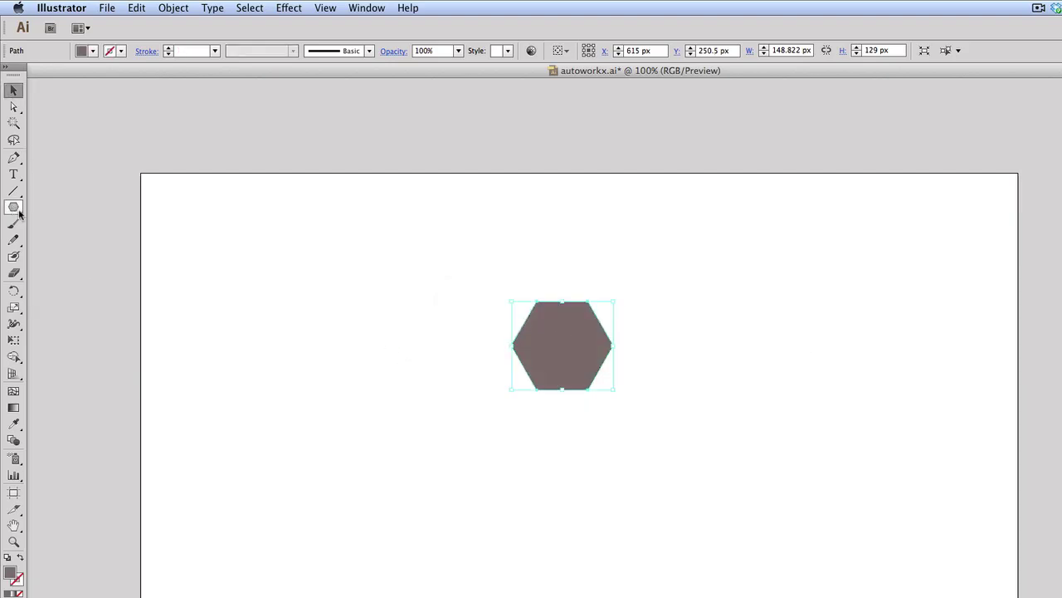
- Draw a circle against the hexagon's left side and a rectangle below it
left_click_drag(19, 214, 75, 242)
left_click_drag(291, 304, 434, 449)
key("v")
left_click_drag(395, 360, 452, 338)
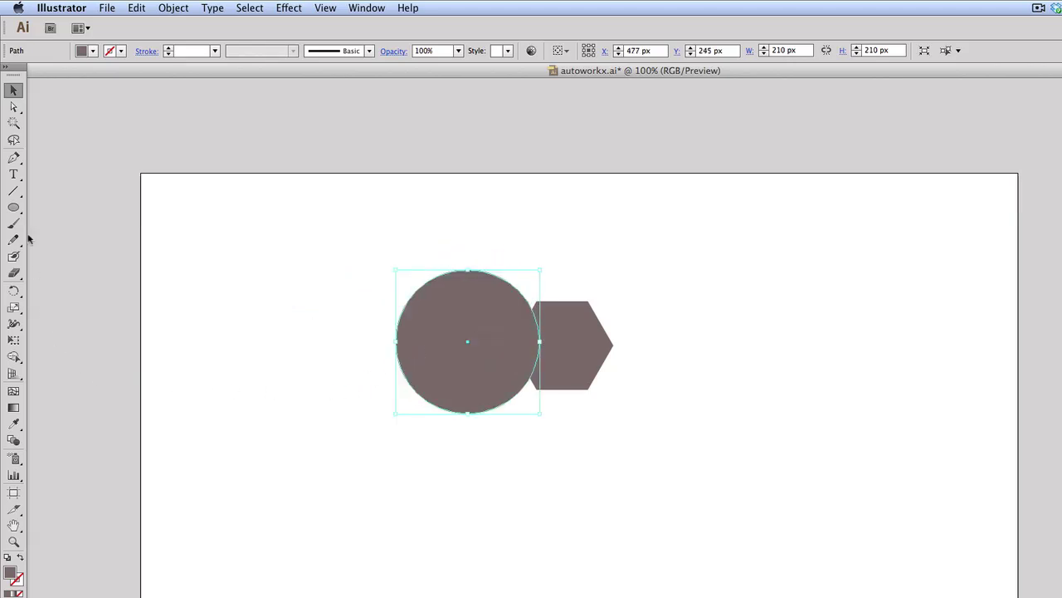
left_click_drag(13, 208, 13, 207)
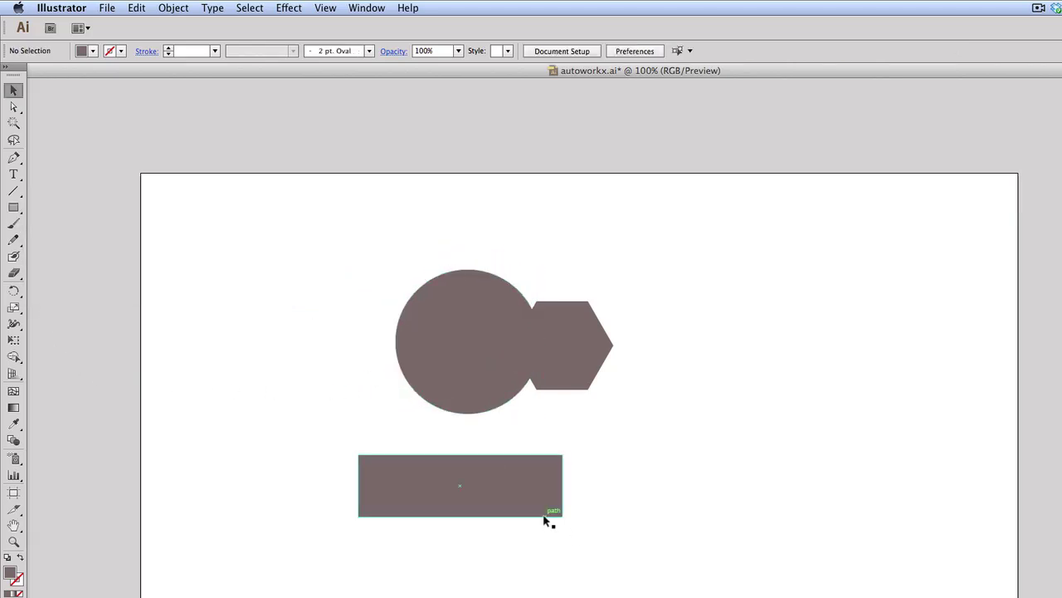
- Overlap rectangle and hexagon with the circle, fill the hexagon 000000, bring it forward, select all
left_click_drag(514, 491, 417, 347)
left_click_drag(589, 355, 538, 349)
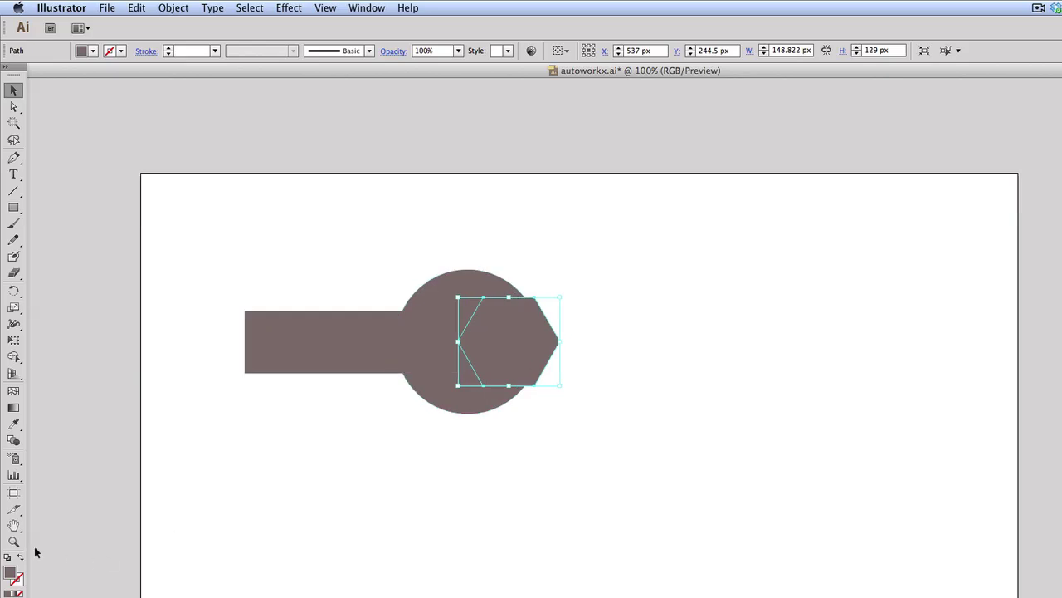
double_click(13, 572)
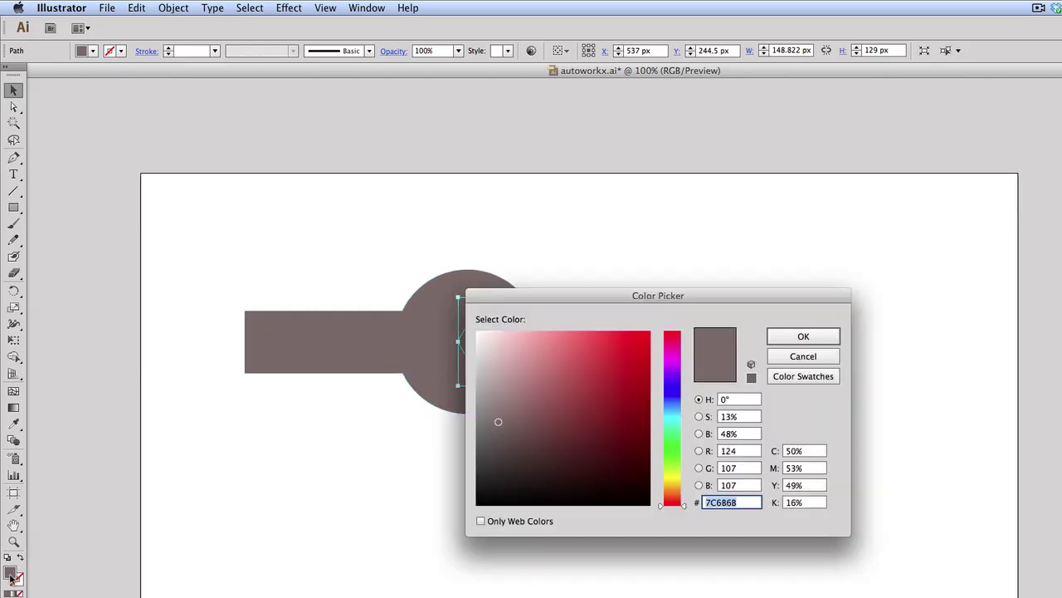
type("000000")
key("Return")
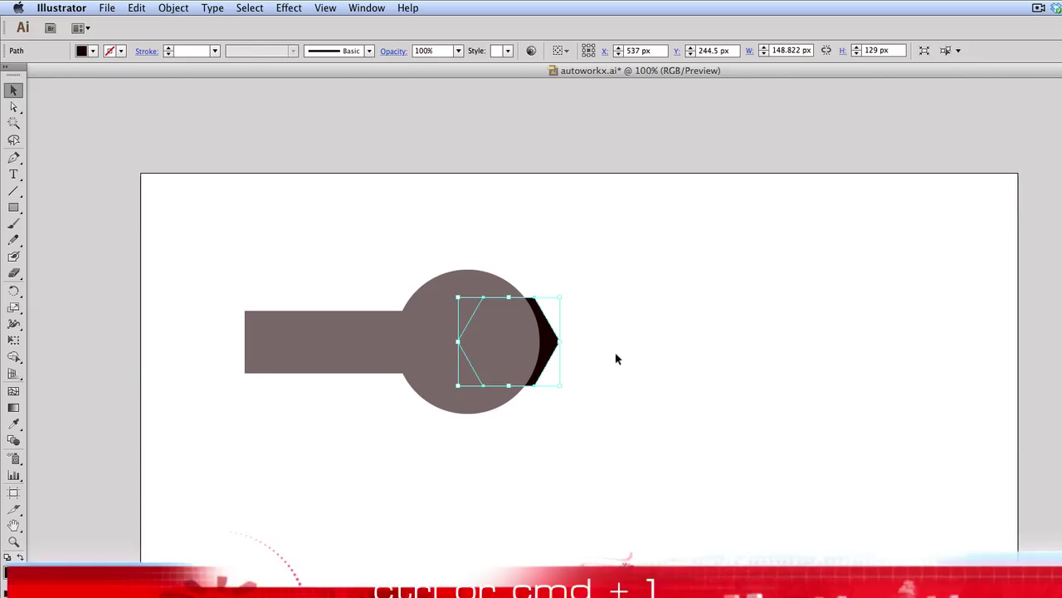
key("super+bracketright")
key("super+bracketright")
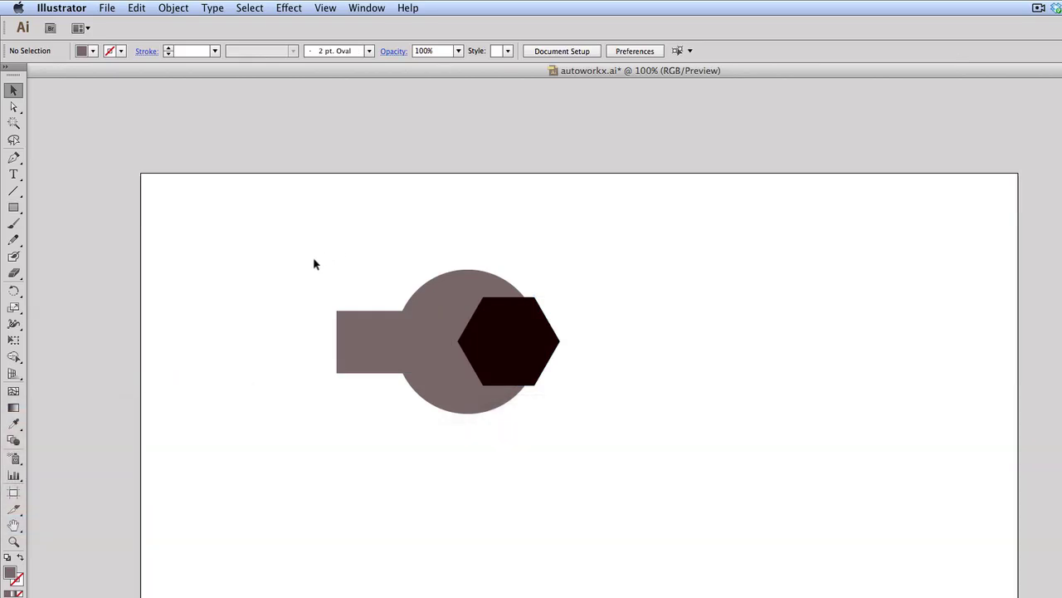
mouse_move(313, 256)
left_mouse_down()
mouse_move(459, 388)
mouse_move(619, 458)
mouse_move(640, 447)
left_mouse_up()
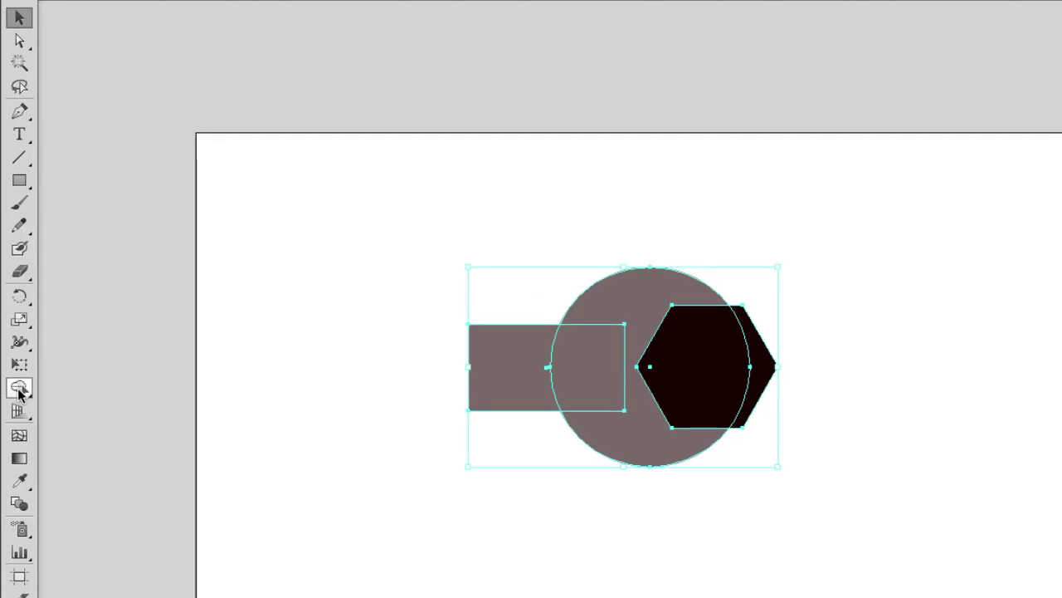
- Subtract the hexagon from the circle and merge the handle with Shape Builder, then move the wrench down-right
left_click(20, 390)
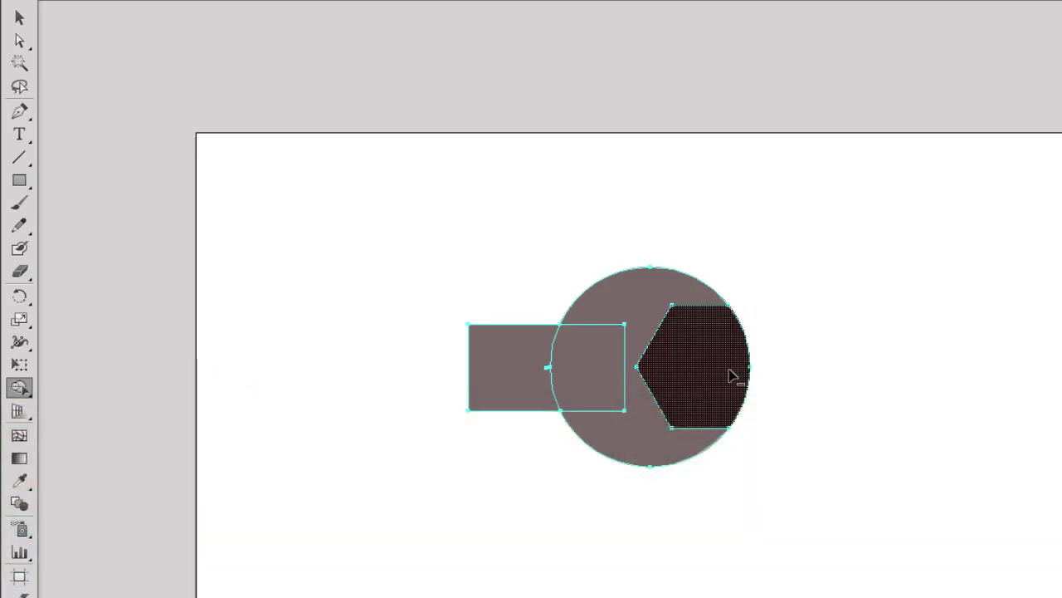
left_click(732, 375, "alt")
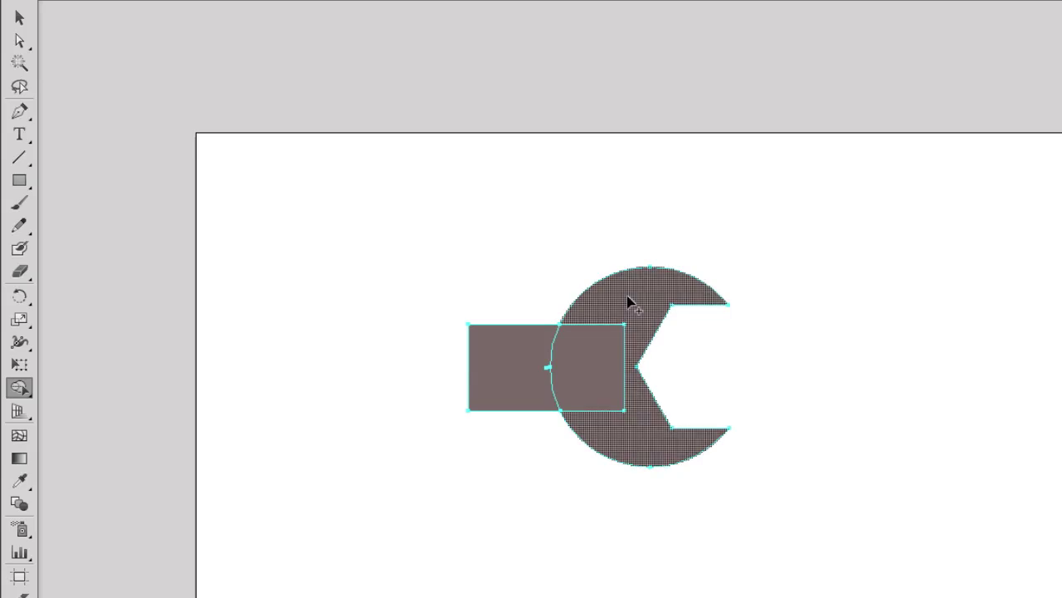
mouse_move(628, 302)
left_mouse_down()
mouse_move(603, 354)
mouse_move(505, 362)
left_mouse_up()
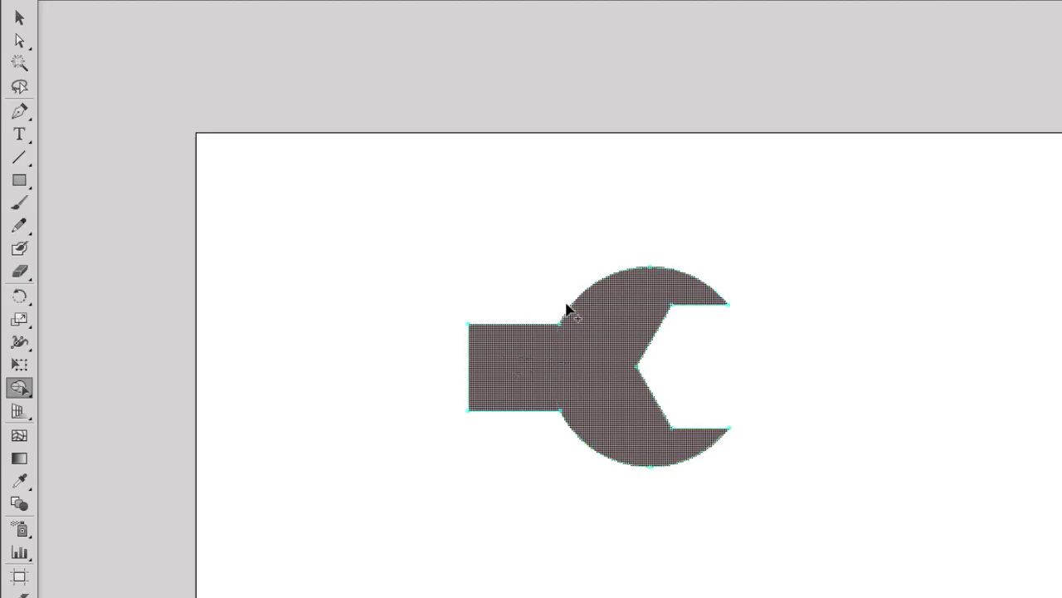
left_click(20, 17)
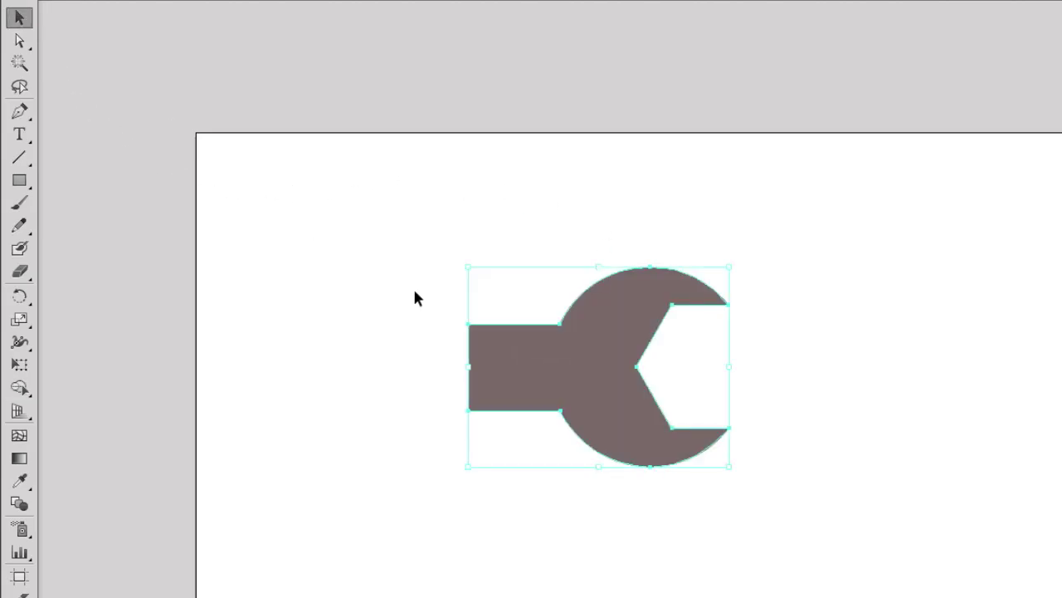
left_click_drag(572, 379, 750, 457)
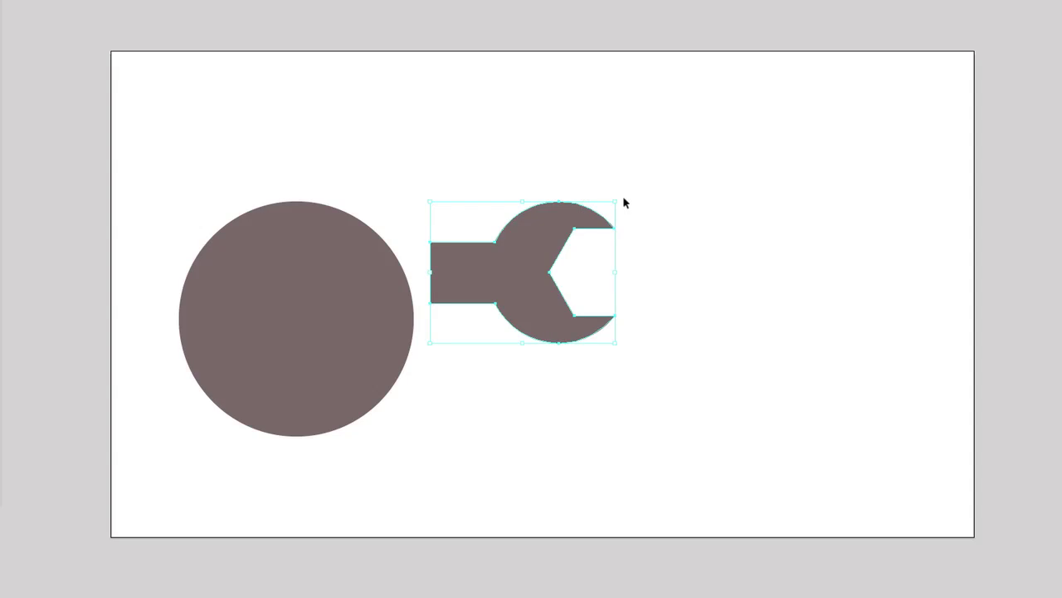
- Rotate the wrench -90° upright, place it on the grey circle, and centre them horizontally
left_click_drag(622, 197, 645, 440)
left_click_drag(581, 313, 350, 322)
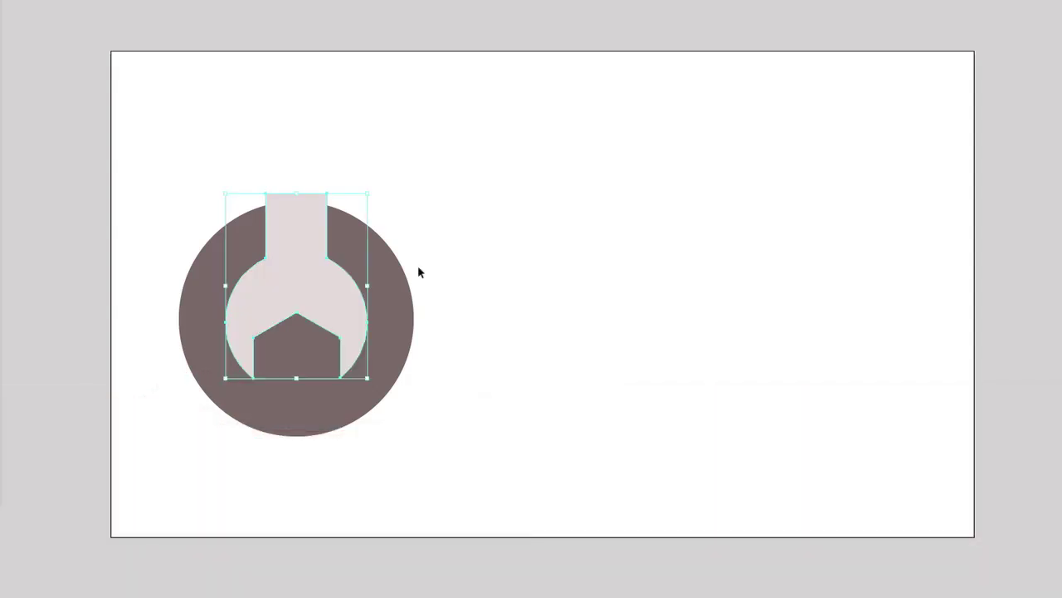
left_click(254, 161)
left_click(346, 363)
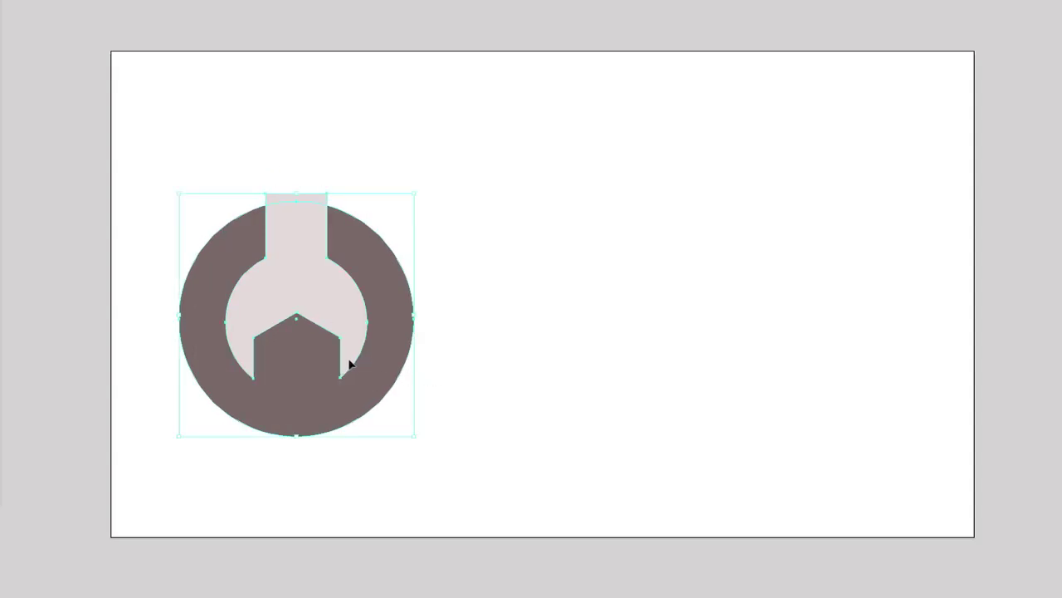
left_click_drag(372, 379, 700, 380)
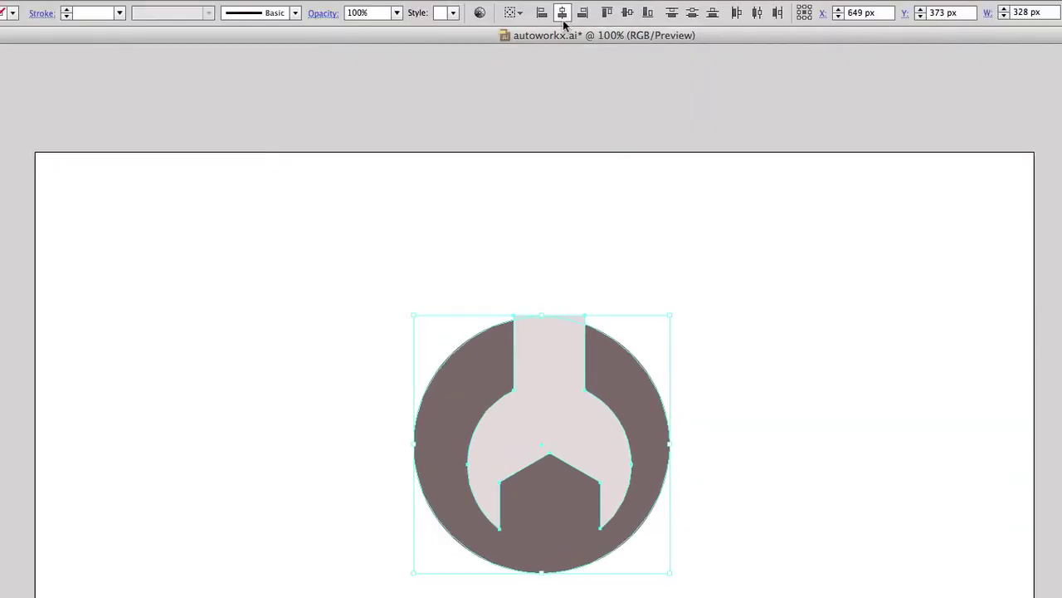
left_click(562, 13)
key("ctrl+shift+a")
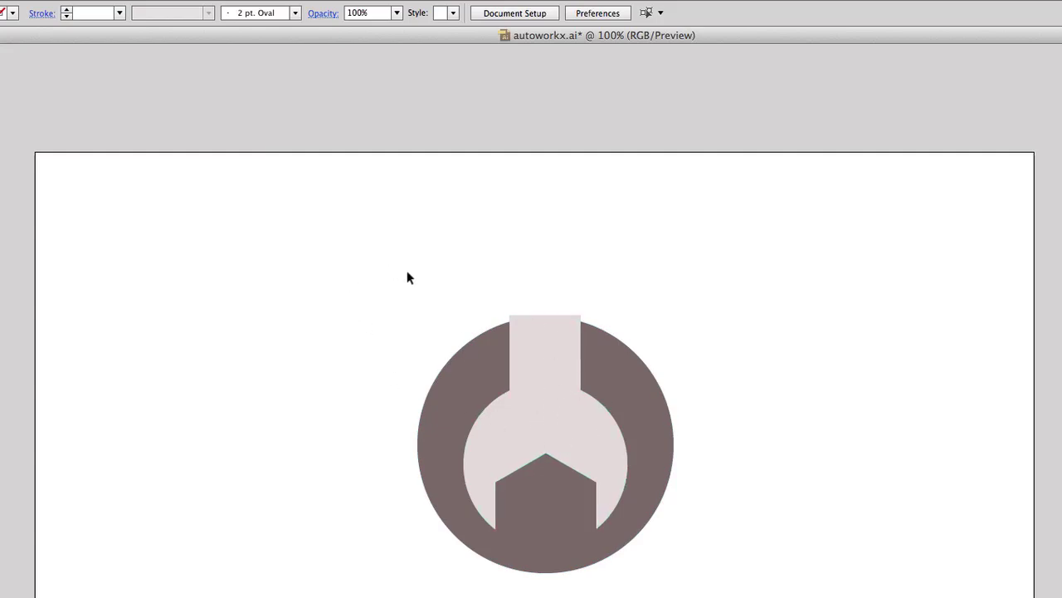
- Select circle and wrench, then remove the wrench area and top strip with Shape Builder
left_click_drag(407, 278, 735, 597)
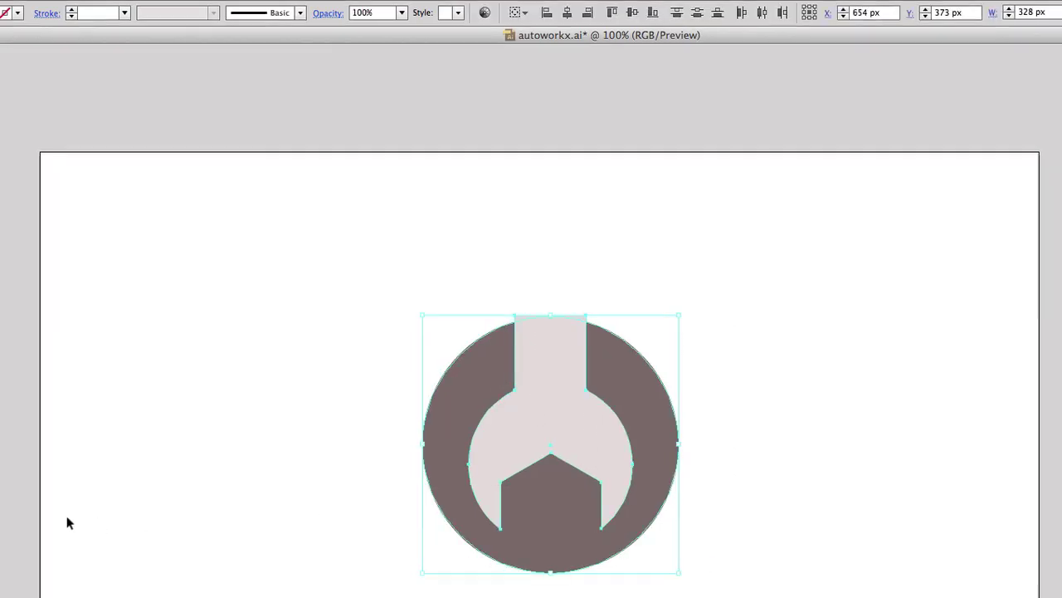
left_click(16, 358)
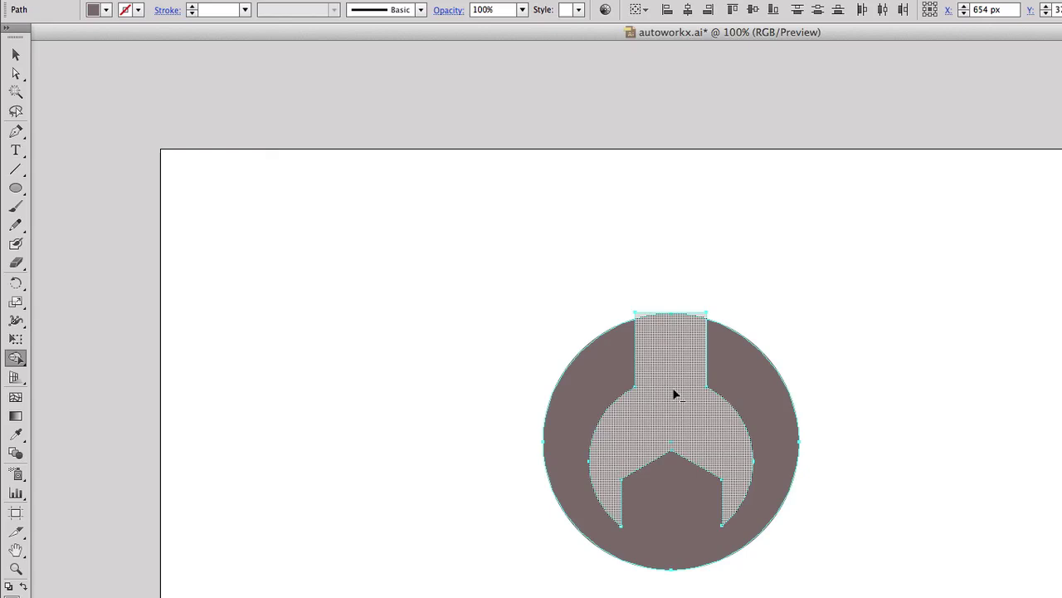
left_click(675, 394, "alt")
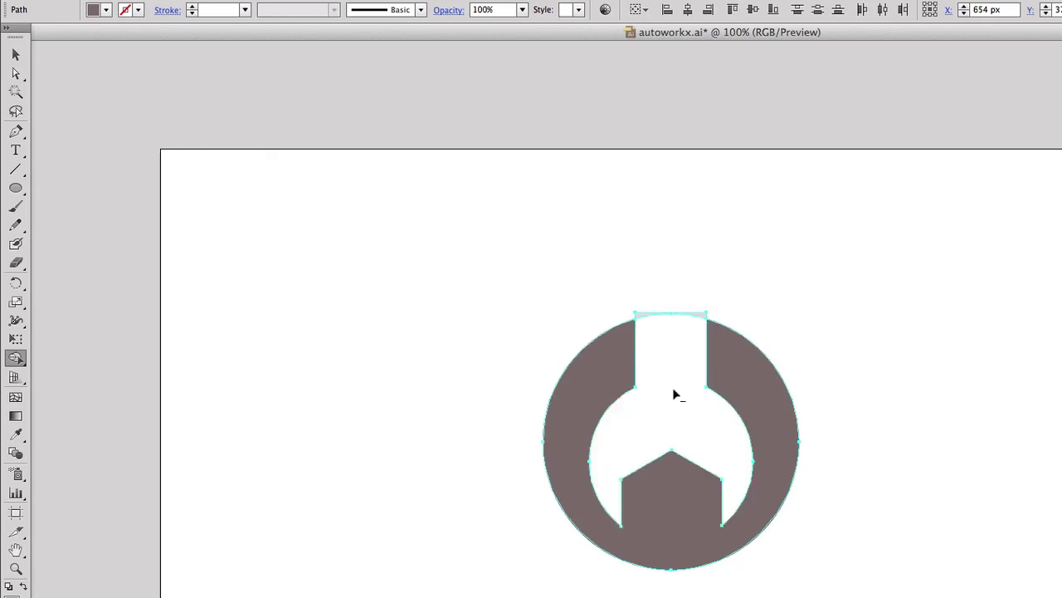
left_click(705, 315, "alt")
key("v")
left_click(292, 264)
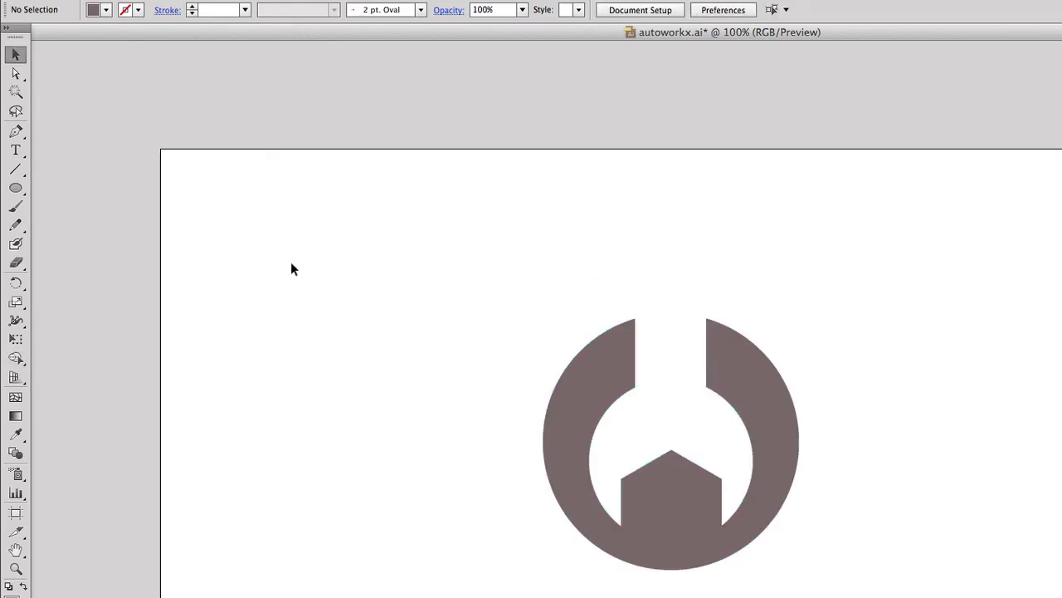